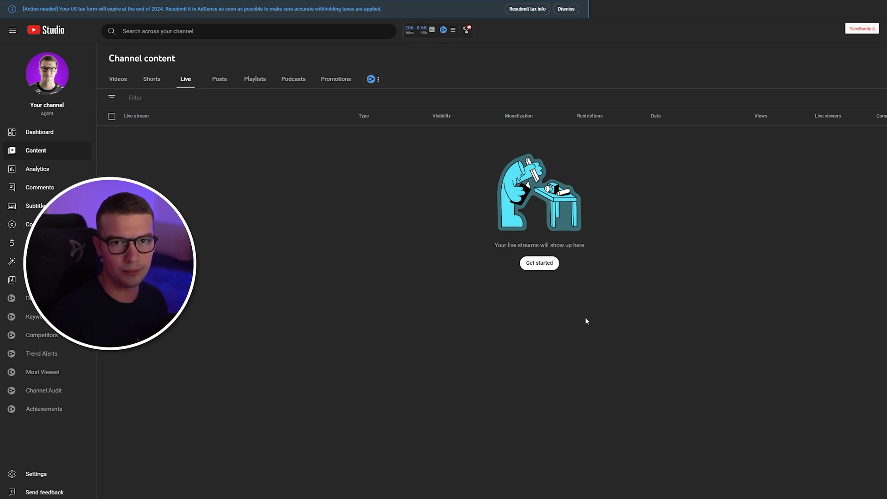
From the live control room, schedule for a later date using Streaming software, dismissing the tip.
left_click(540, 267)
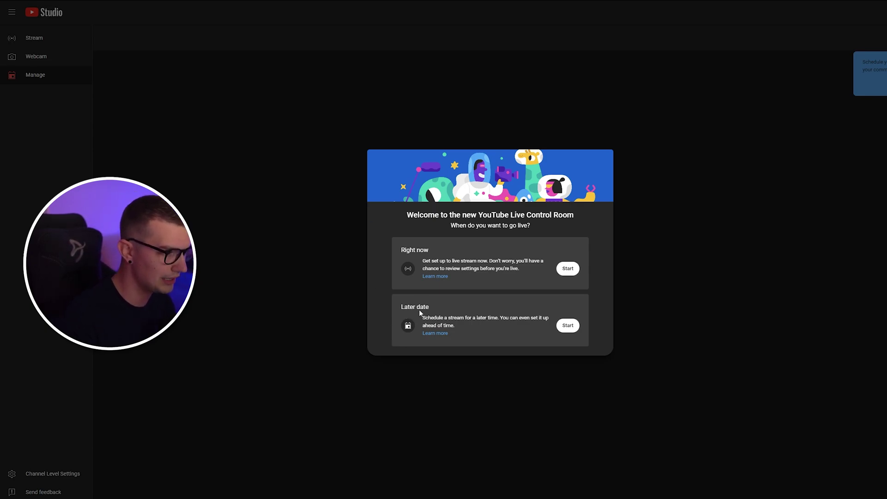
left_click(568, 326)
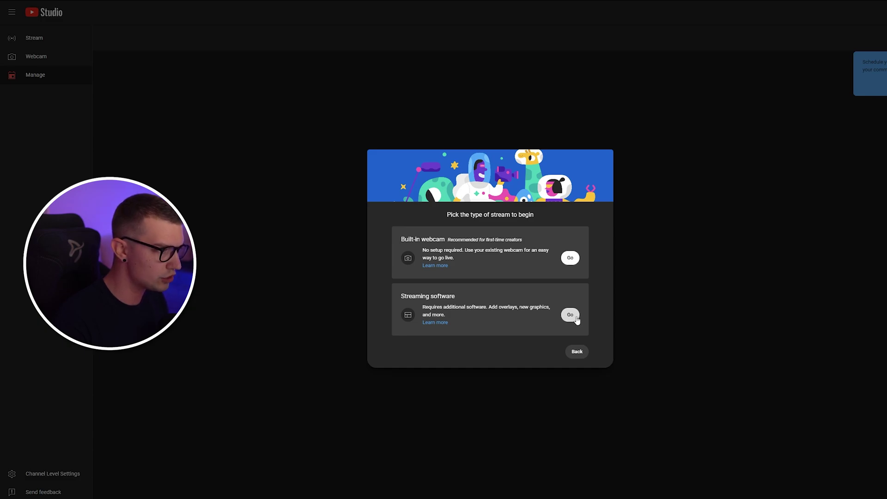
left_click(571, 316)
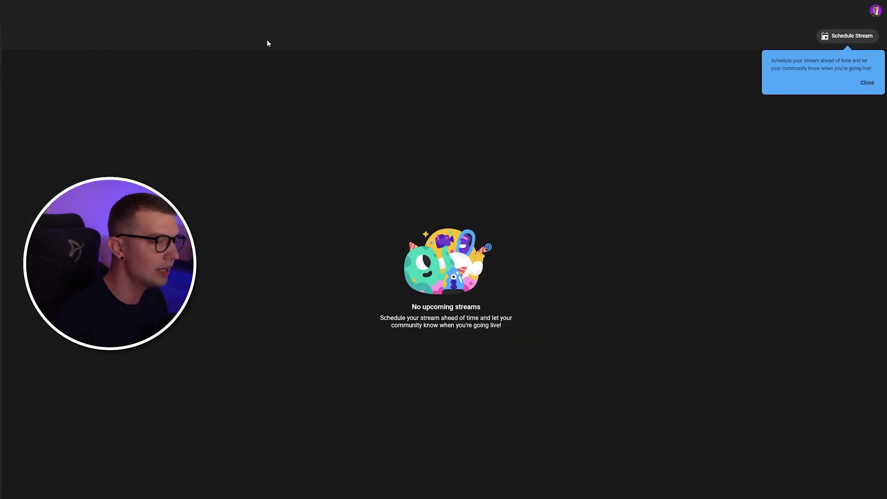
left_click(867, 84)
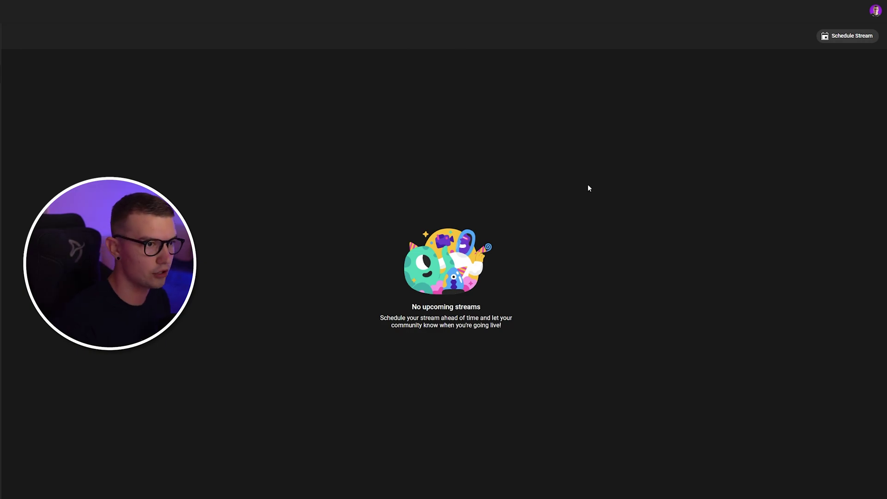
Start a new scheduled stream, dismiss the tour tips, and work in the description field.
left_click(854, 37)
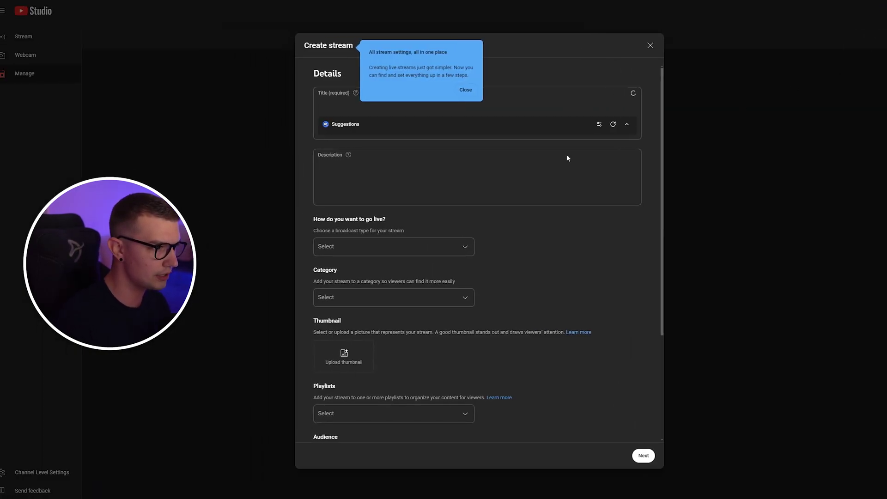
left_click(466, 91)
left_click(392, 363)
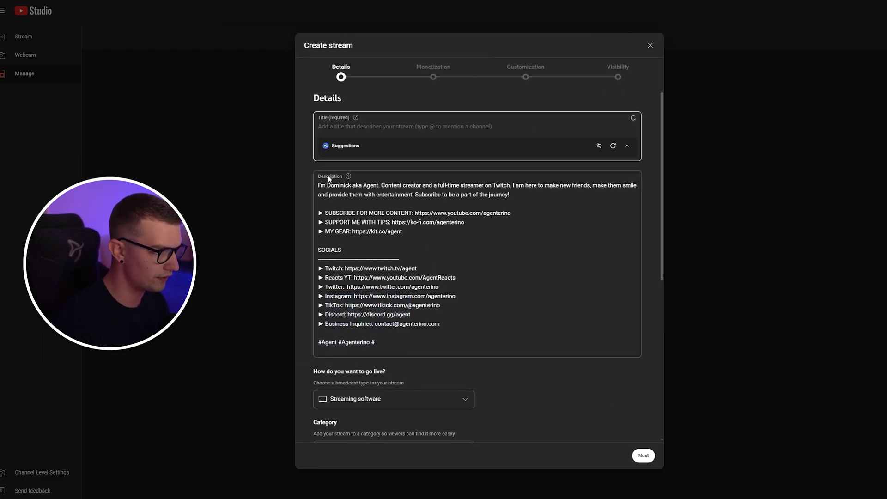
left_click(339, 347)
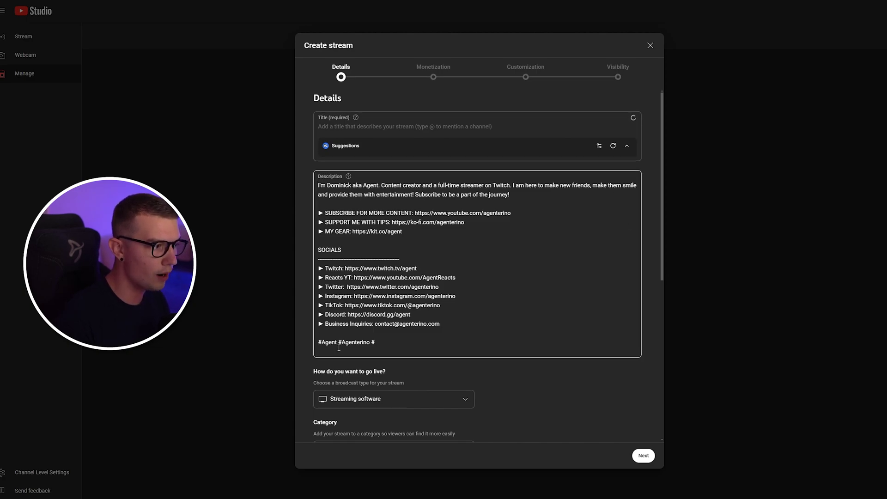
left_click(230, 249)
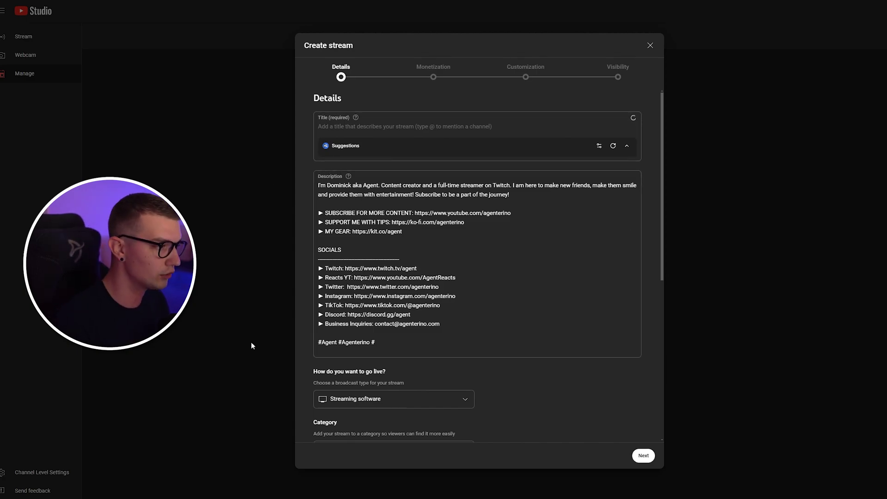
left_click(410, 343)
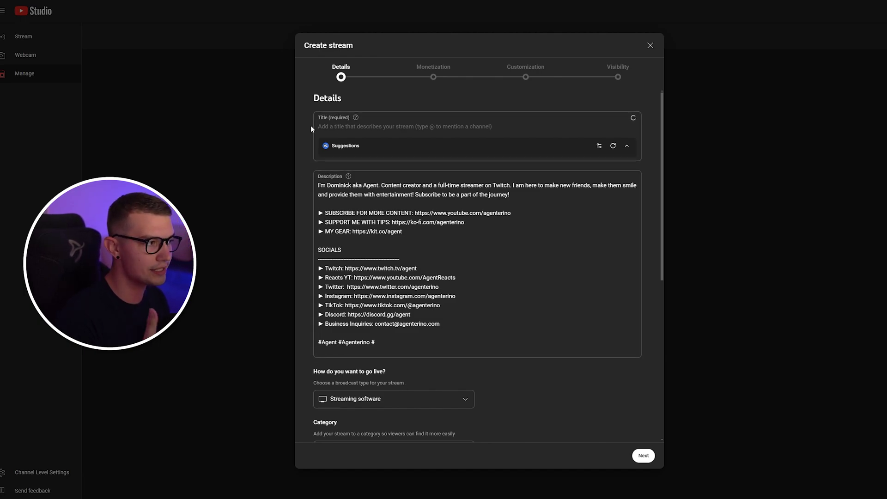
Review the broadcast type options and keep Streaming software.
scroll(351, 365, "down", 3)
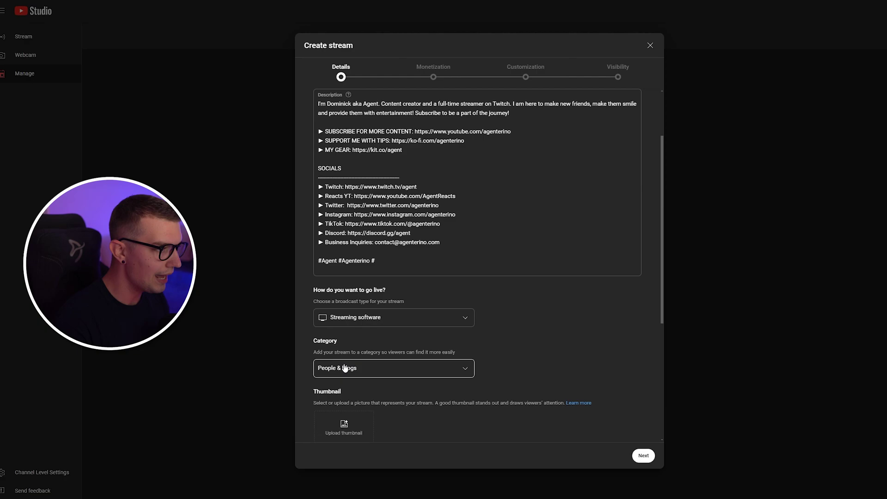
left_click(360, 253)
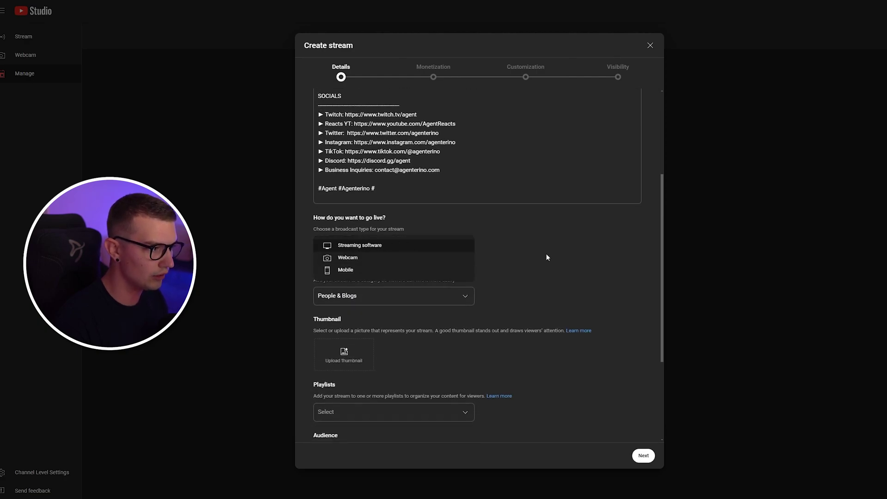
left_click(491, 255)
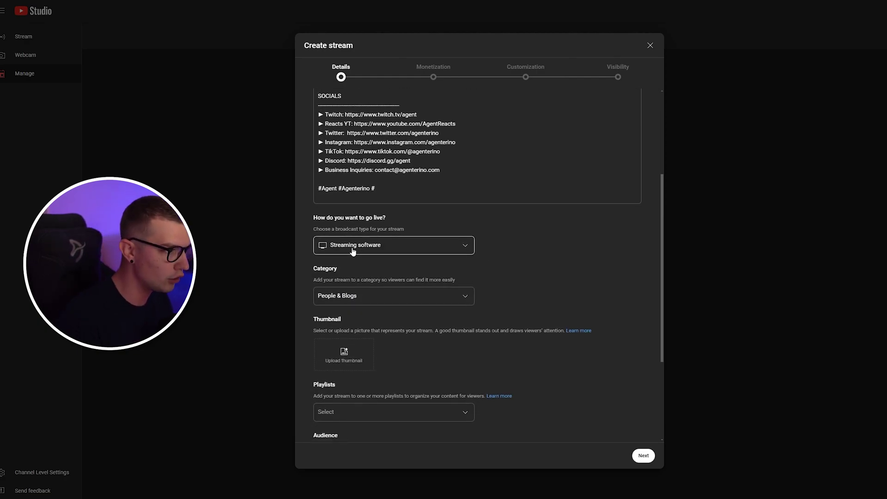
left_click(348, 250)
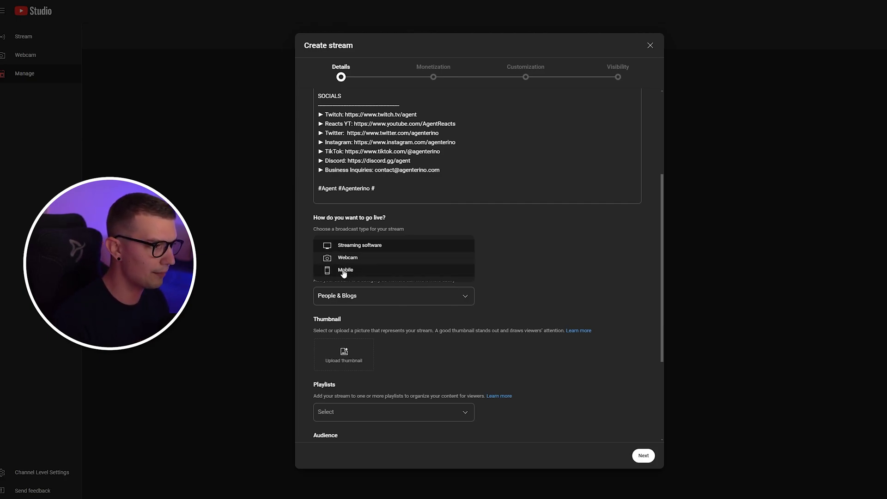
left_click(563, 268)
Review the remaining details (People & Blogs, not made for kids) and advance to Monetization.
scroll(379, 287, "down", 2)
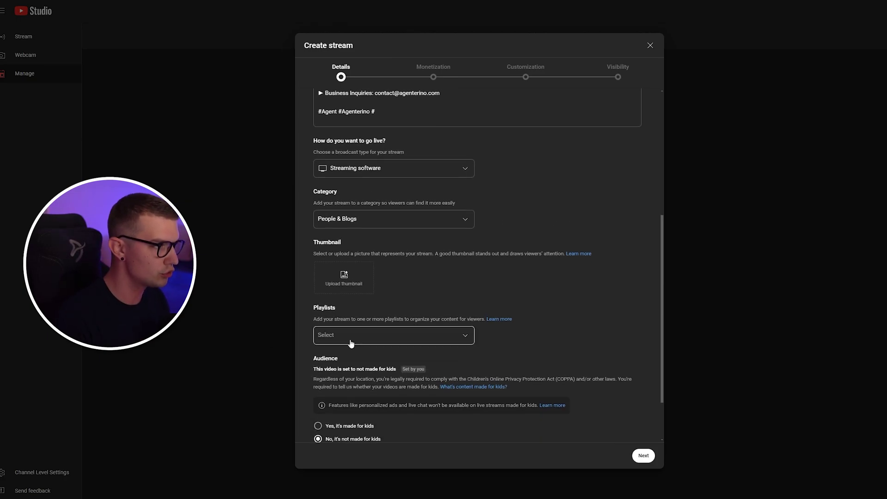
scroll(295, 245, "down", 1)
scroll(351, 259, "down", 1)
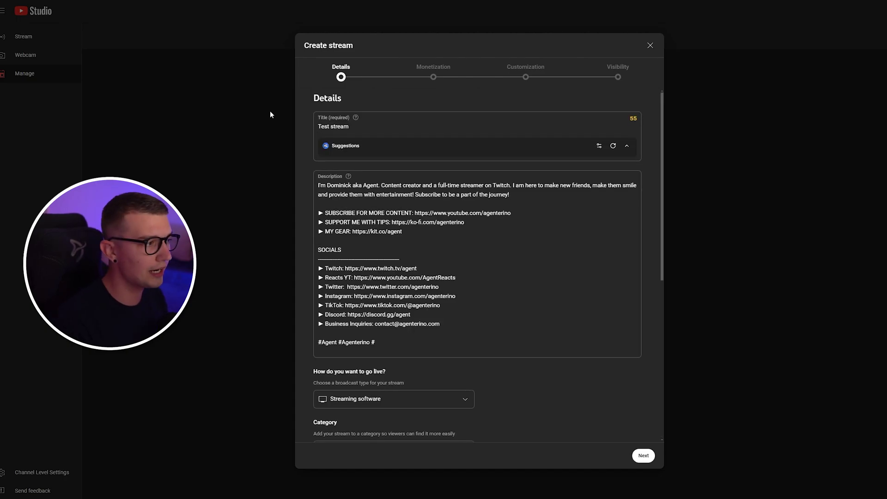
scroll(388, 142, "down", 4)
scroll(385, 190, "down", 1)
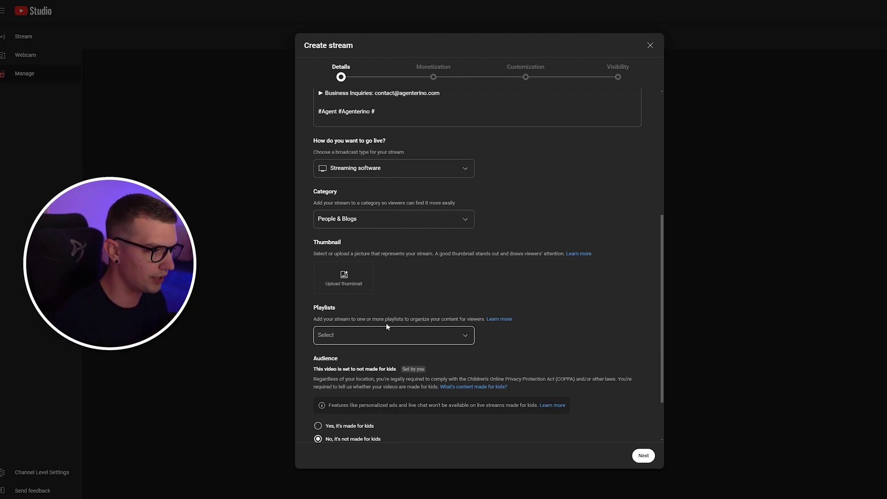
scroll(356, 284, "down", 1)
scroll(357, 284, "down", 2)
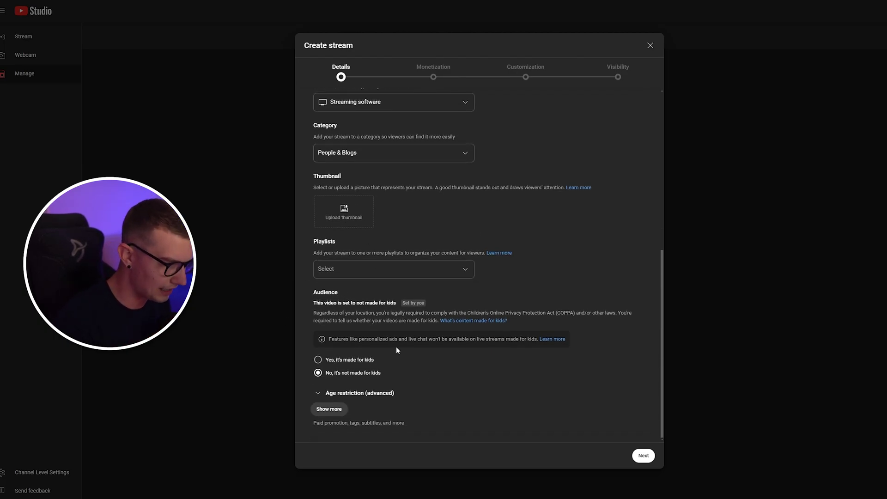
scroll(395, 350, "up", 4)
left_click(643, 456)
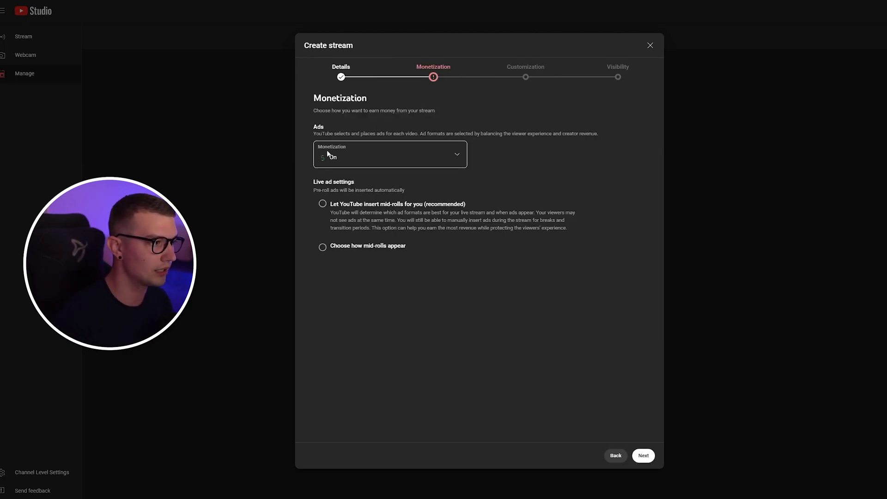
Keep monetization On with YouTube-inserted mid-rolls at Balanced frequency, then advance to Customization.
left_click(377, 154)
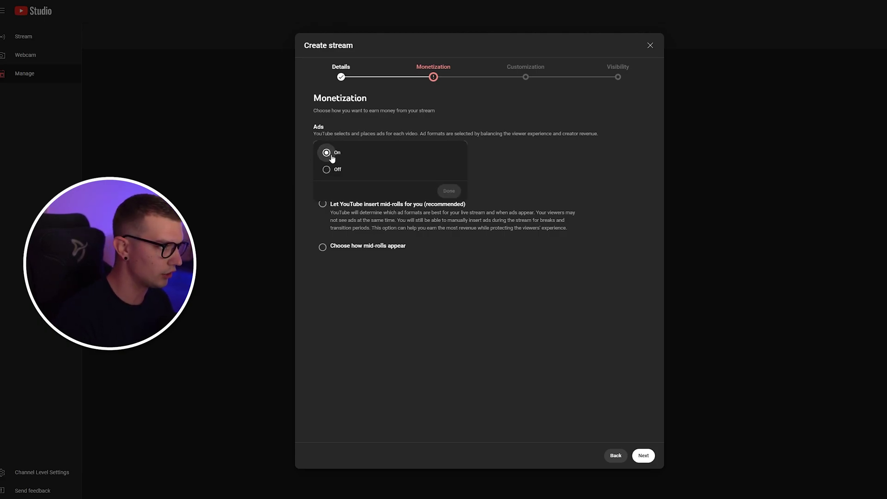
left_click(456, 196)
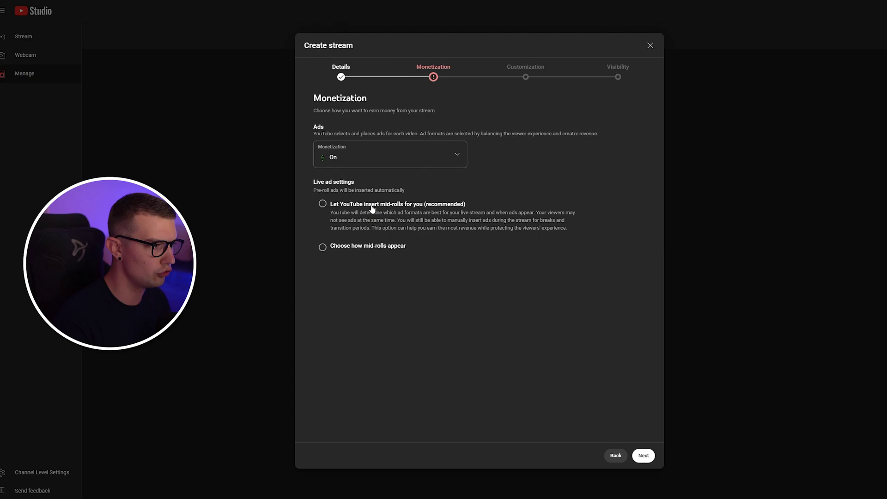
left_click(322, 204)
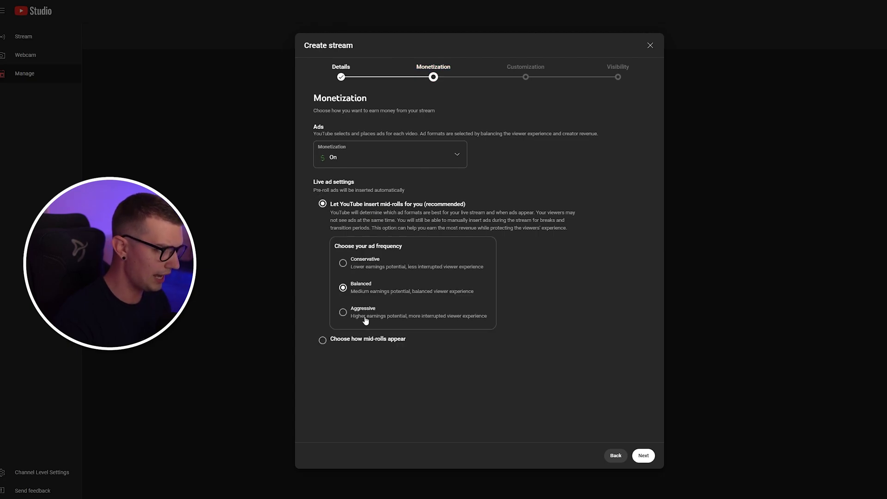
left_click(323, 340)
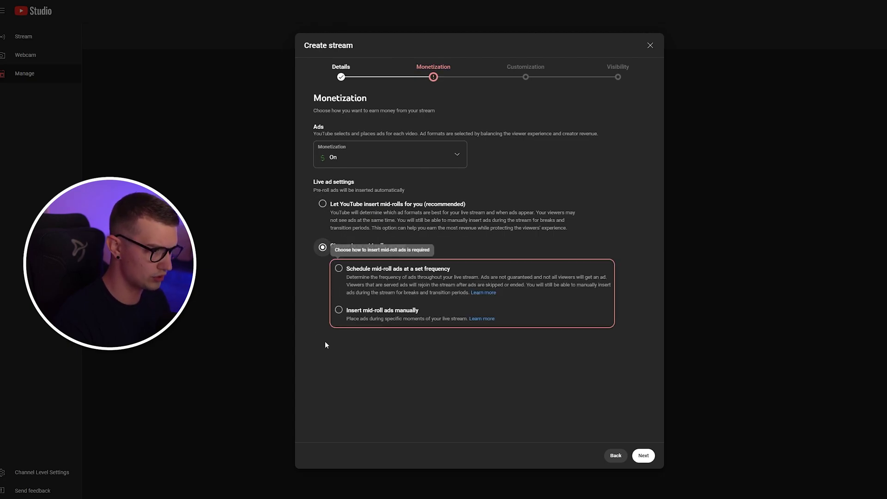
left_click(321, 206)
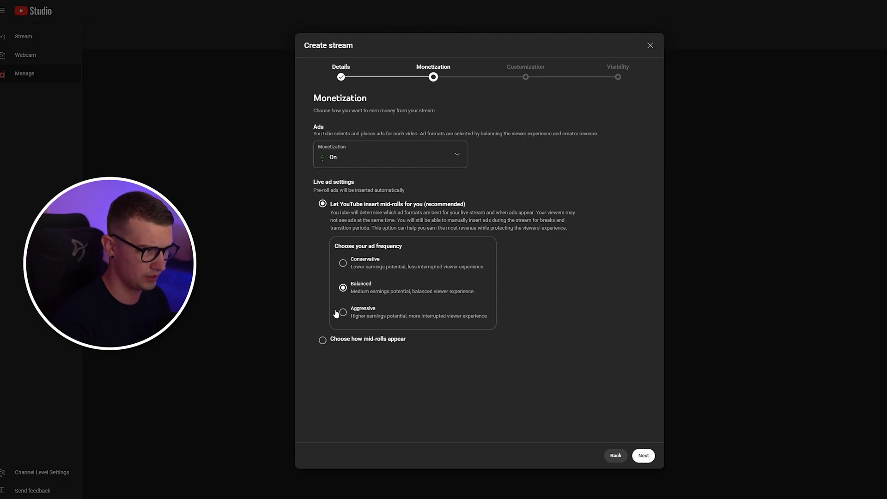
left_click(644, 456)
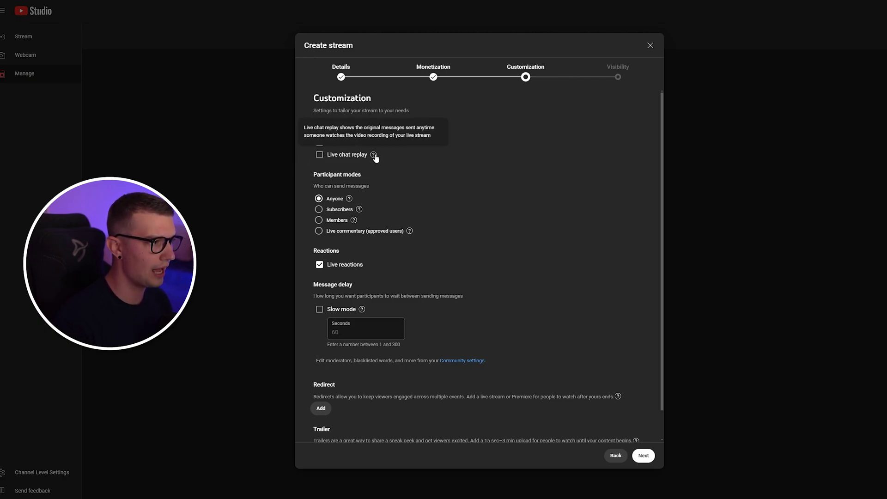
scroll(444, 157, "down", 1)
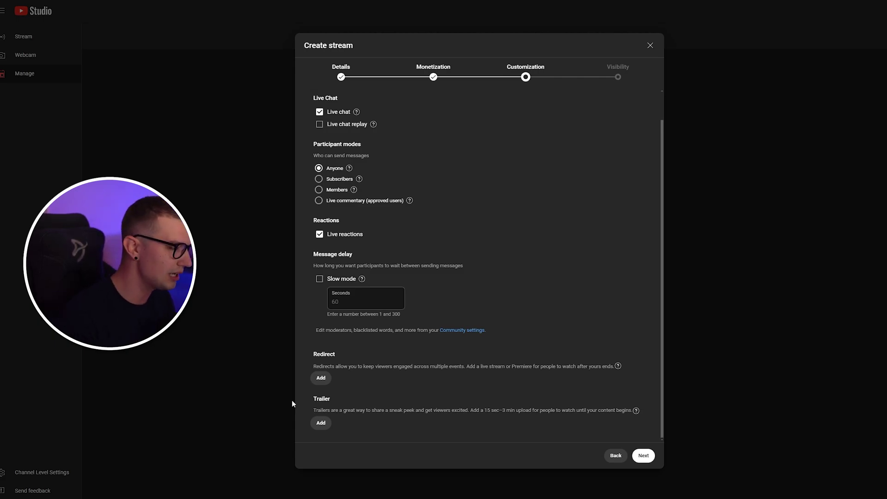
Make the stream Private, scheduled for Sep 19, 2024 at 6:00 PM, and finish creating it.
left_click(643, 456)
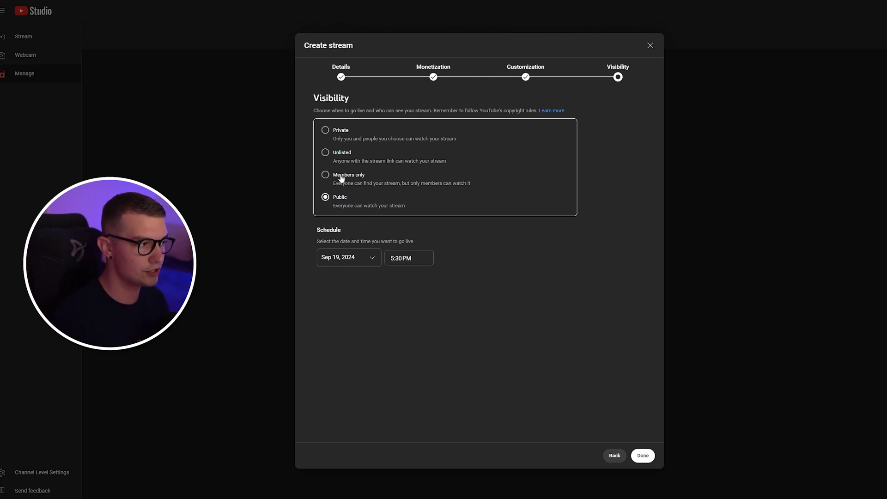
left_click(325, 134)
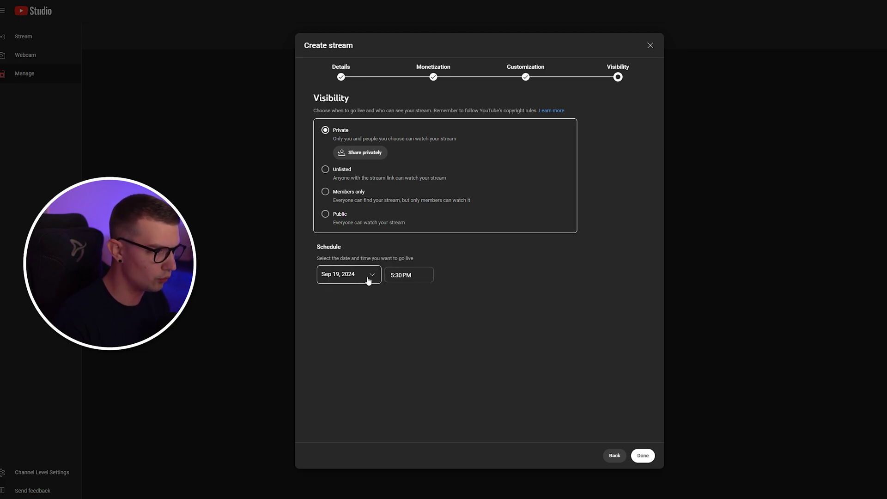
left_click(398, 275)
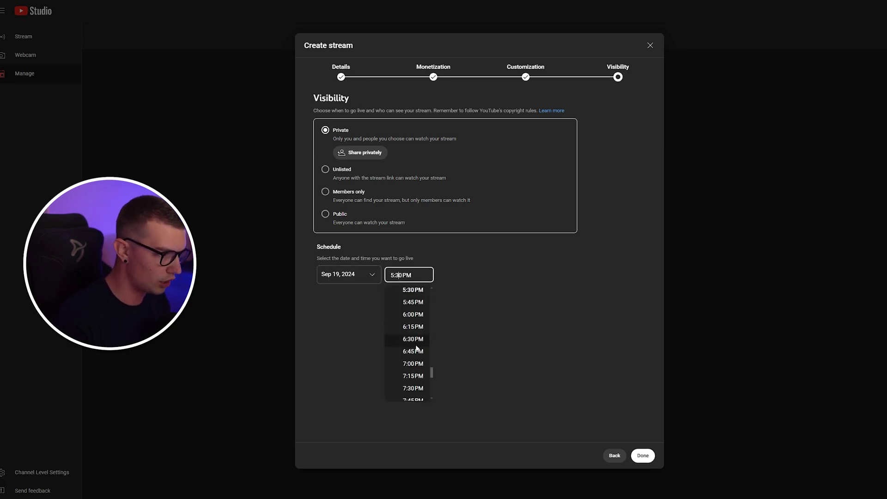
left_click(418, 315)
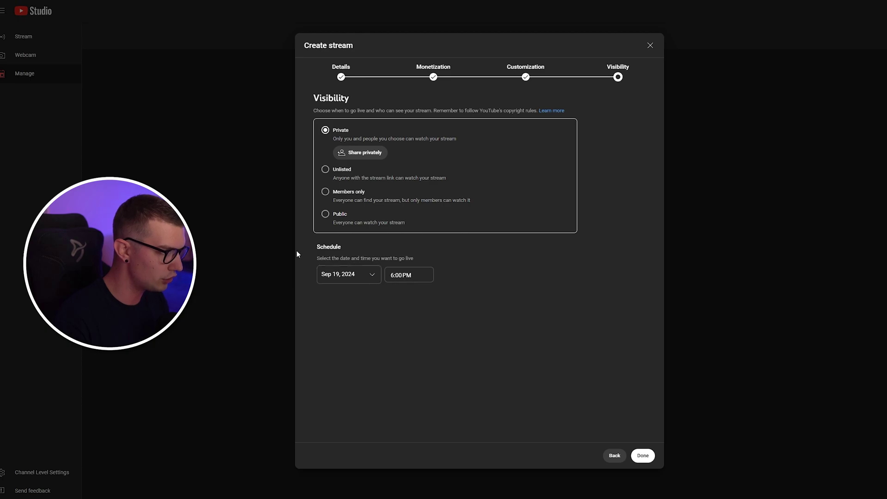
left_click(645, 456)
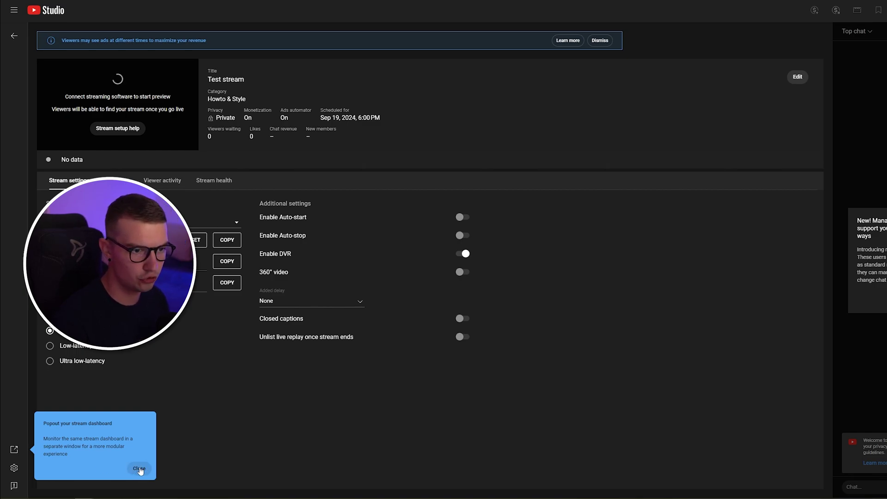
Dismiss the dashboard tips, then open, reposition, and close the popout dashboard window.
left_click(139, 469)
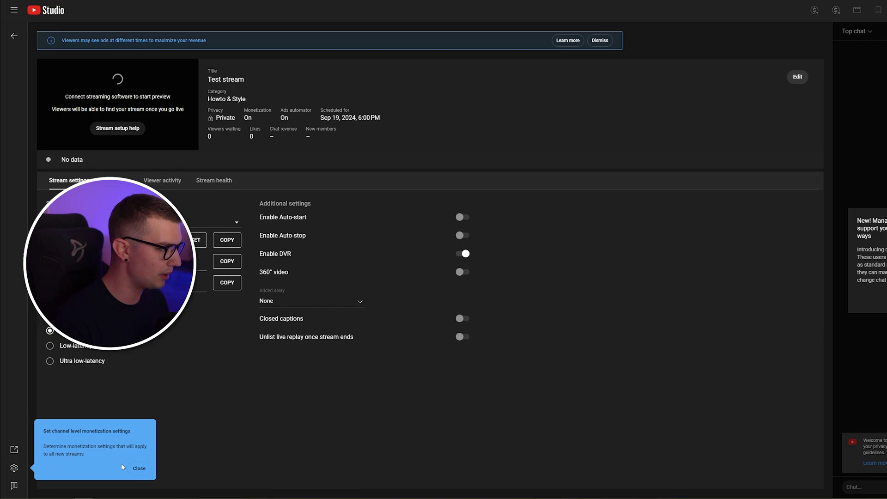
left_click(140, 469)
left_click(15, 451)
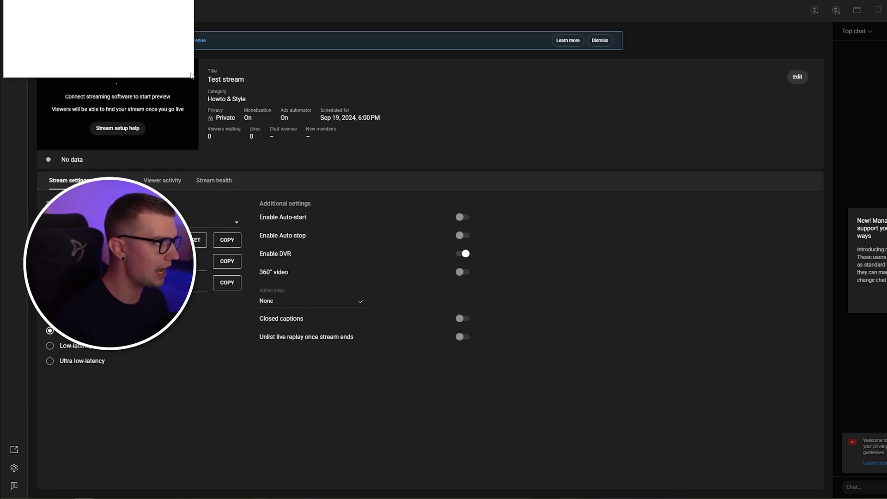
left_click_drag(171, 5, 411, 102)
left_click(629, 101)
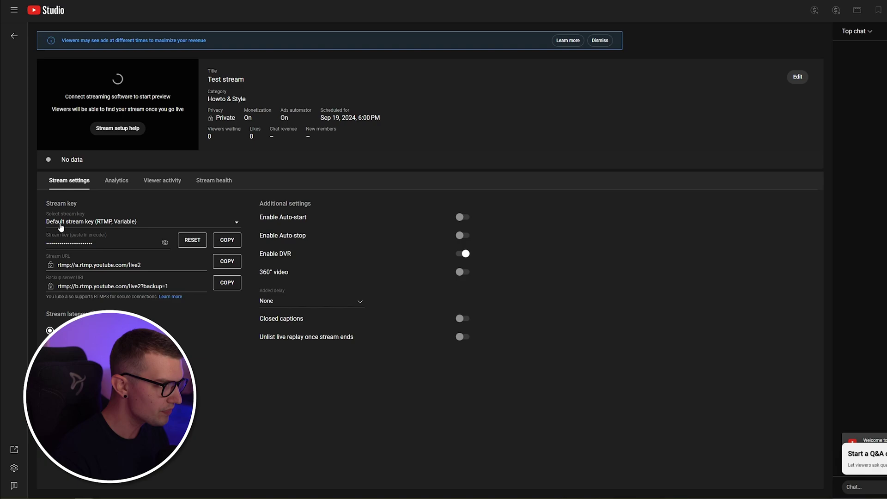
Keep the Default stream key and set the stream latency to Low-latency.
left_click(60, 226)
left_click(69, 222)
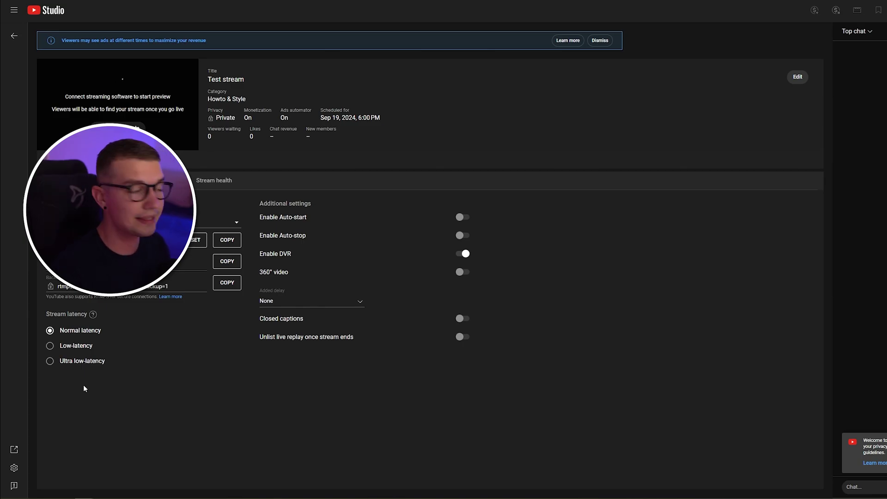
left_click(50, 365)
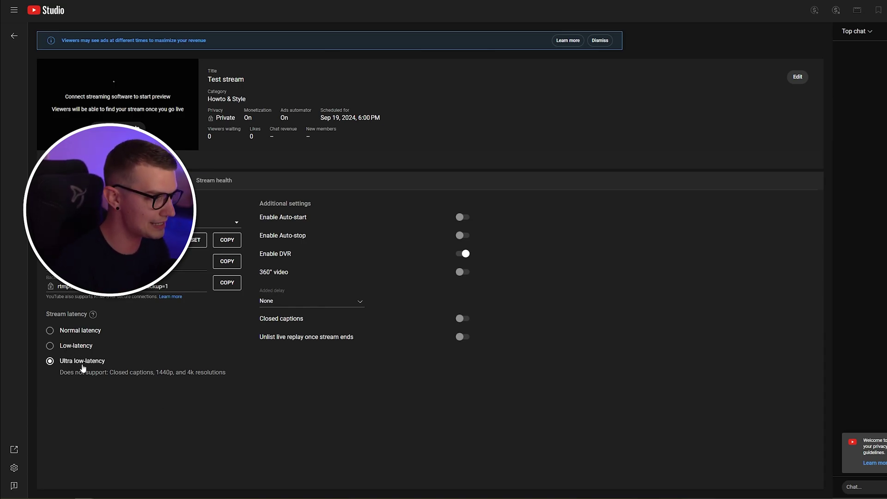
left_click(70, 345)
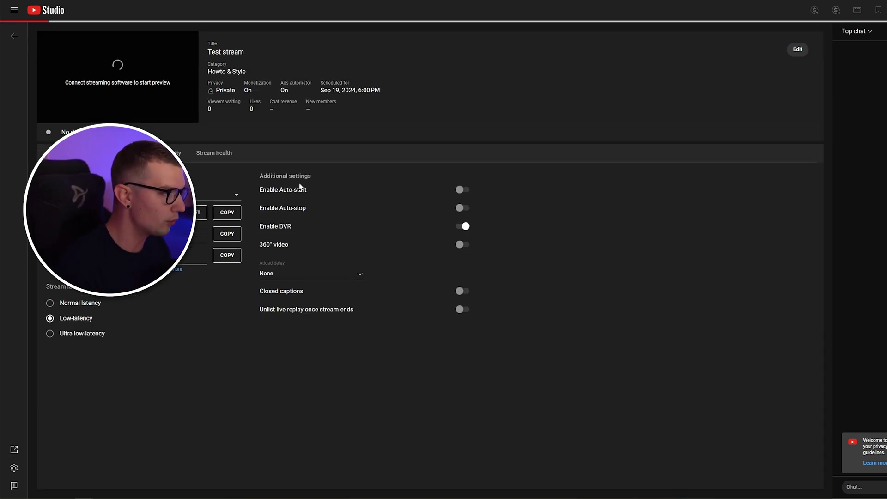
Enable Auto-start and Auto-stop for Test stream, confirming each prompt.
left_click(463, 217)
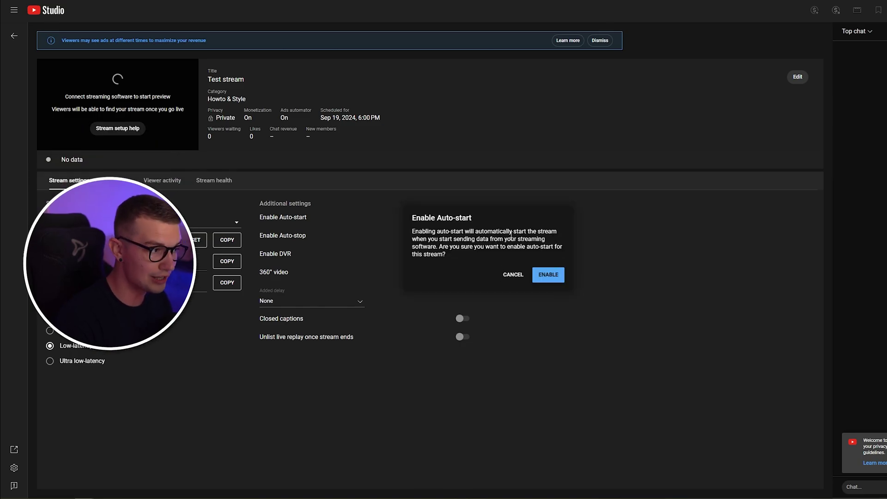
left_click(540, 274)
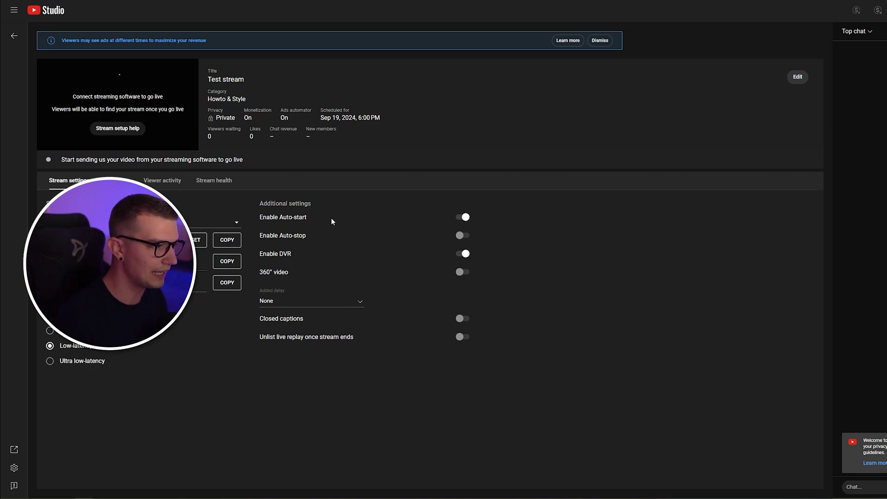
left_click(461, 235)
left_click(547, 275)
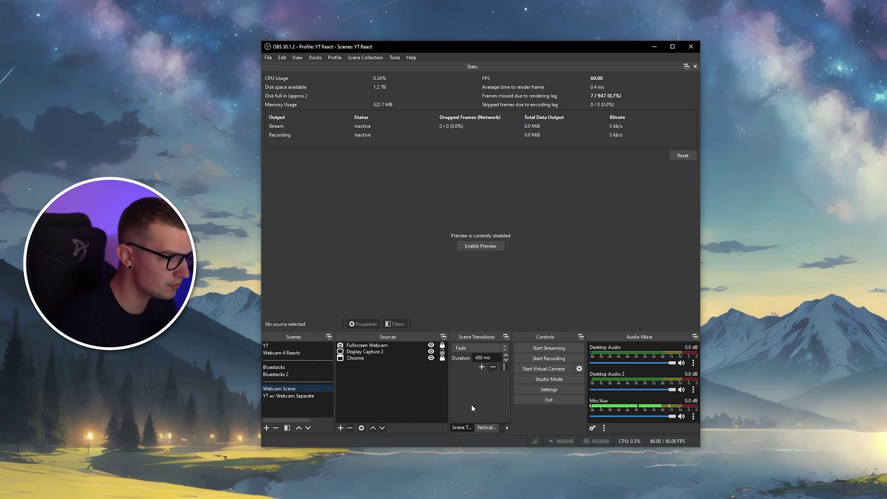
In OBS Stream settings, select YouTube - RTMPS with the Primary YouTube ingest server.
left_click(549, 389)
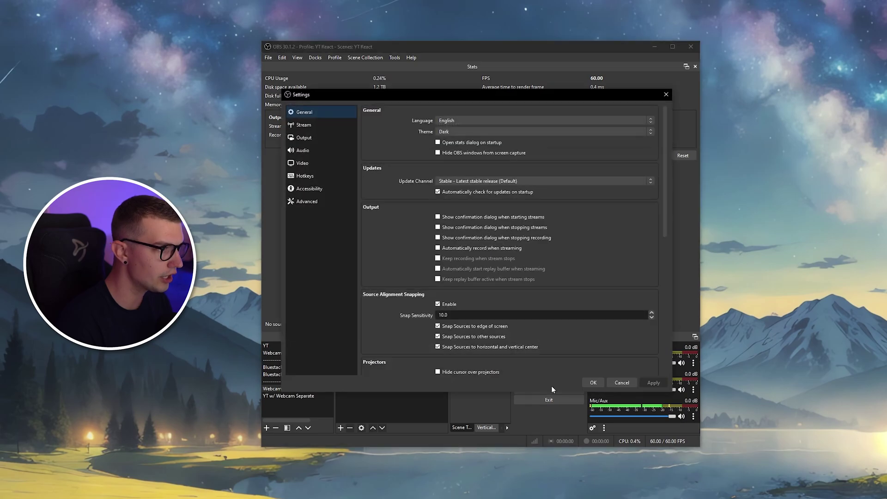
left_click(299, 125)
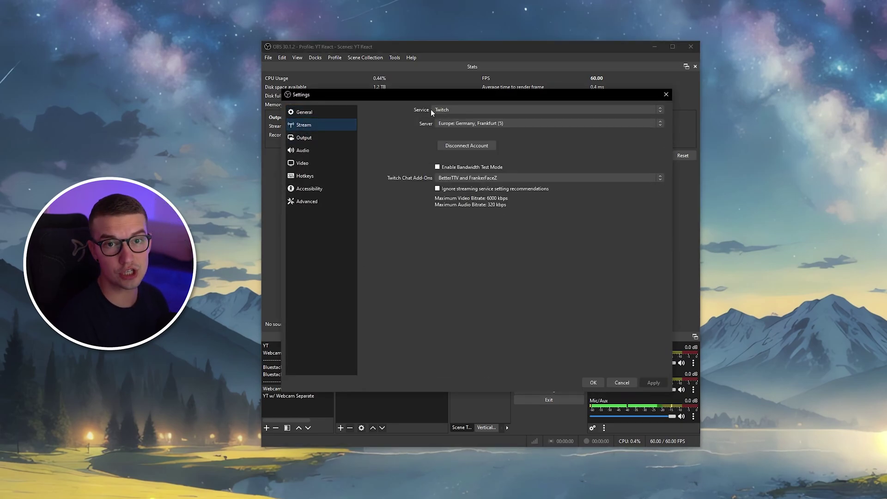
left_click(449, 110)
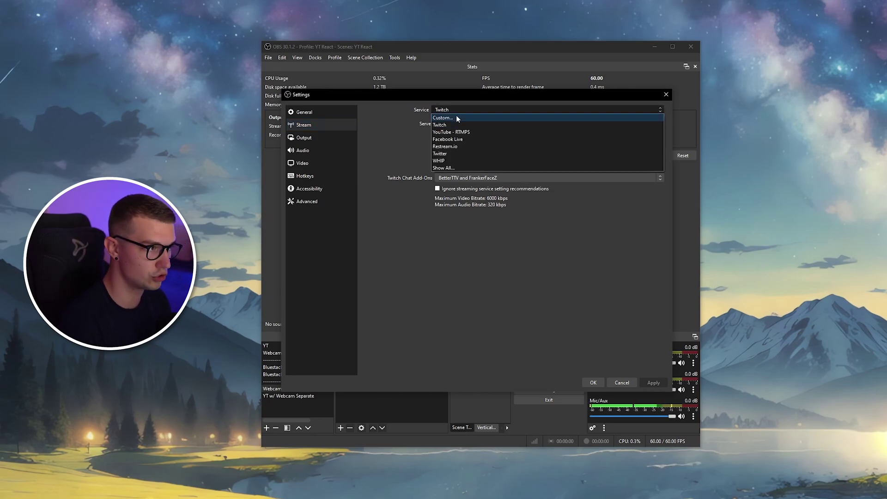
left_click(436, 133)
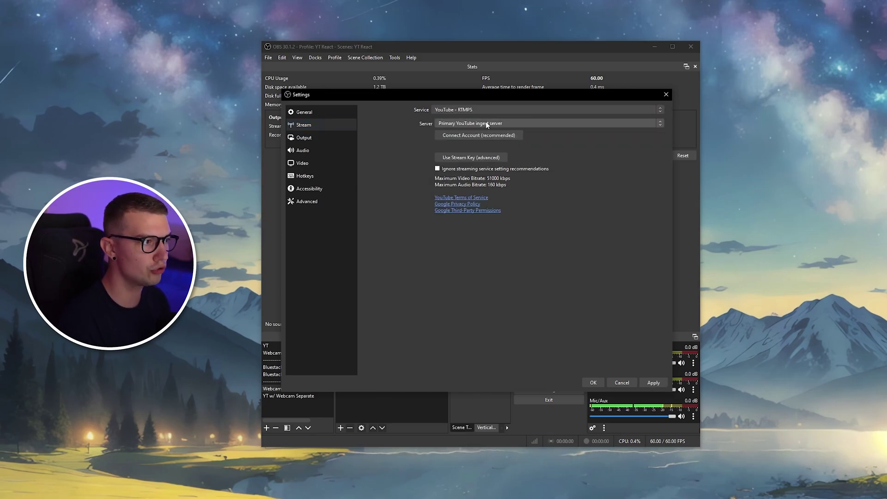
left_click(486, 123)
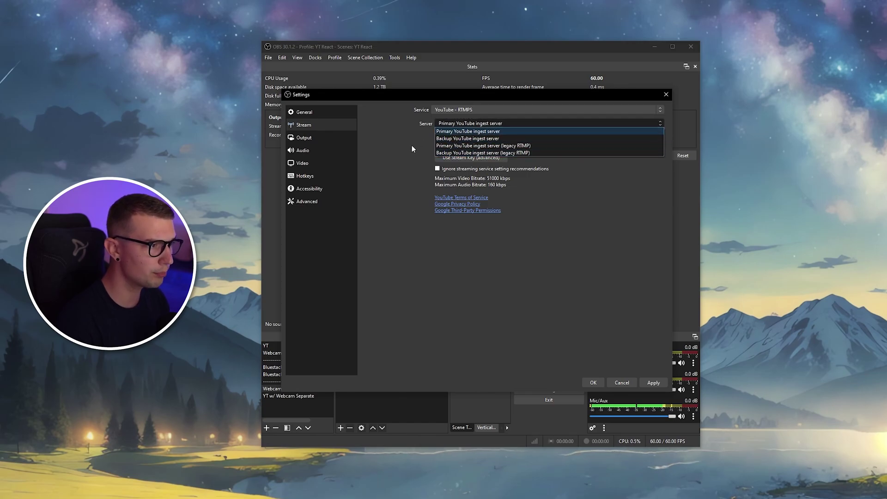
left_click(479, 130)
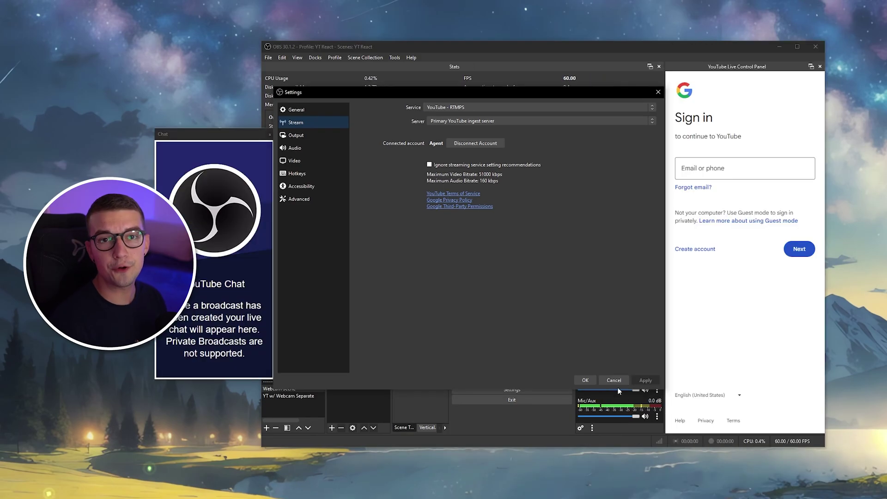
Close OBS Settings, then close the YouTube Chat and Live Control Panel docks.
left_click(658, 92)
left_click_drag(200, 137, 300, 139)
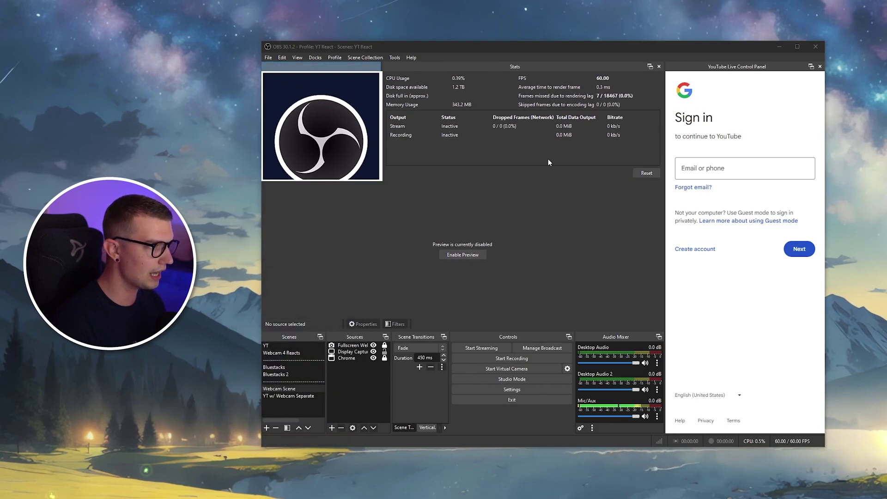
left_click_drag(749, 74, 702, 133)
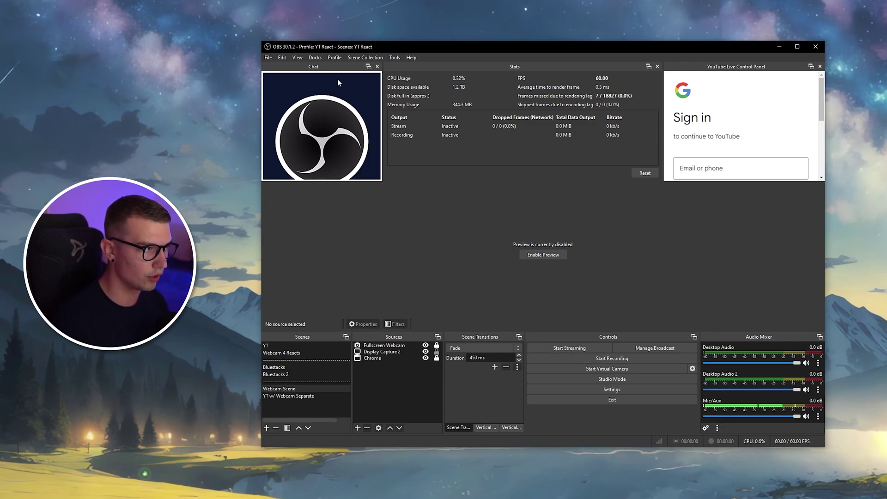
left_click(378, 66)
left_click(820, 66)
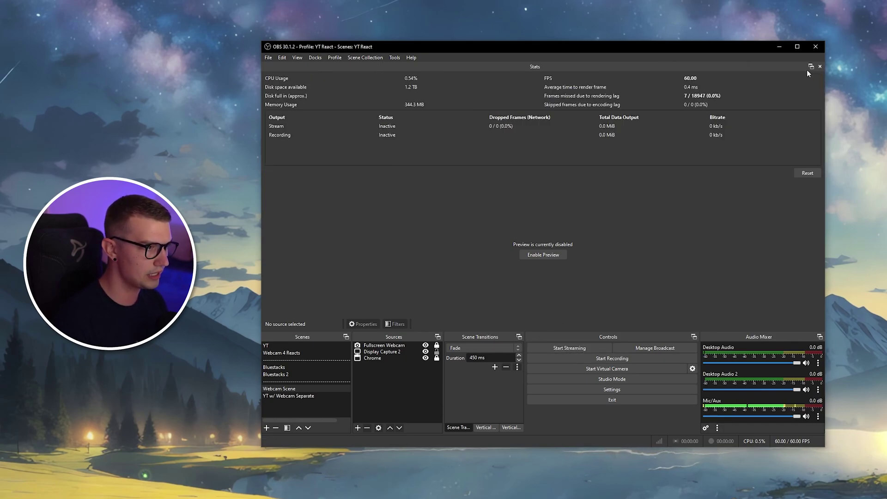
In Manage Broadcast, choose the existing Test stream broadcast scheduled for Sep 19, 6:00 PM.
left_click(651, 349)
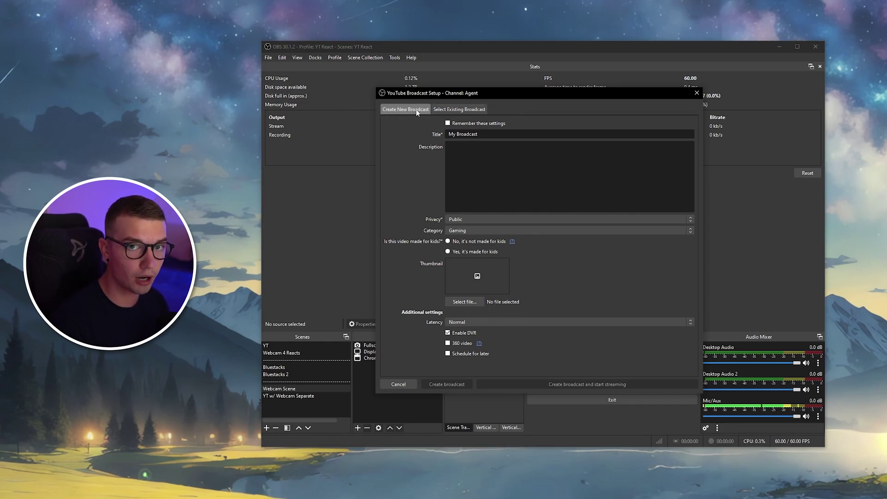
left_click(440, 112)
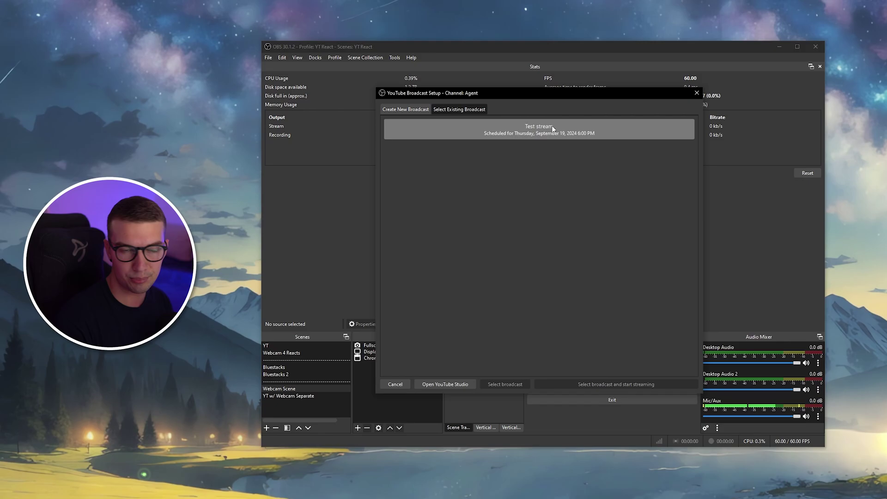
left_click(536, 138)
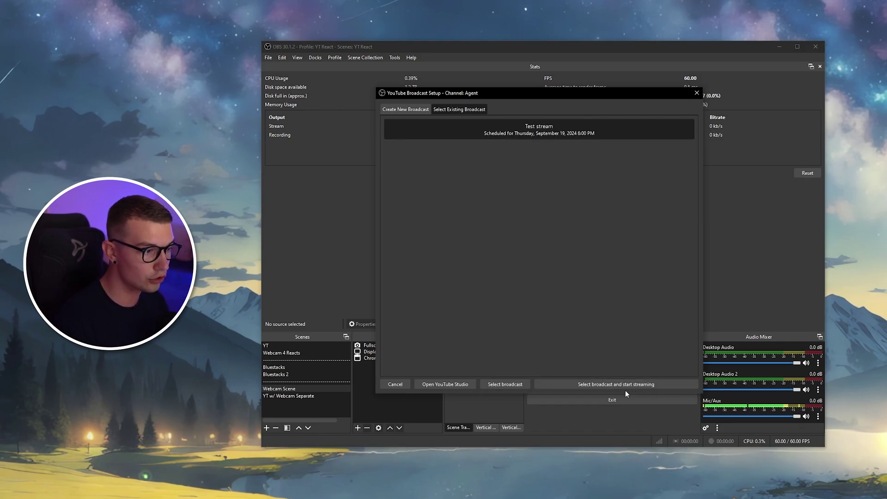
Confirm the selected Test stream broadcast in OBS Studio so it is linked for streaming.
left_click(505, 385)
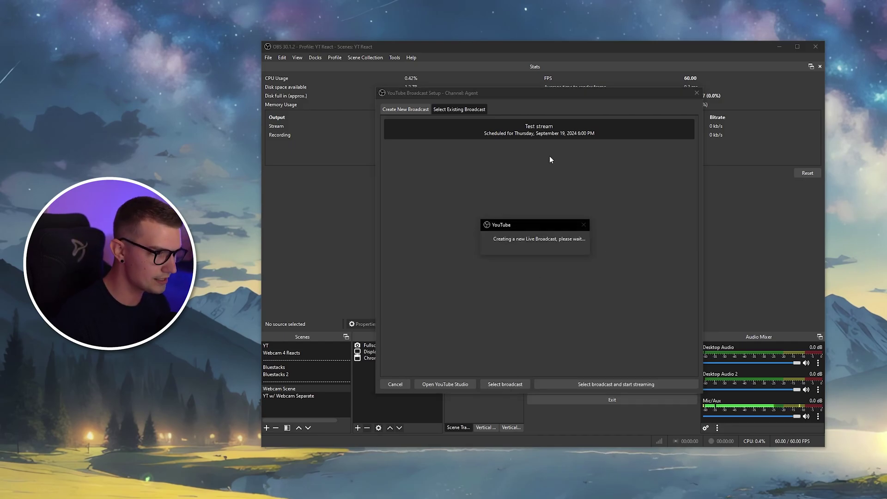